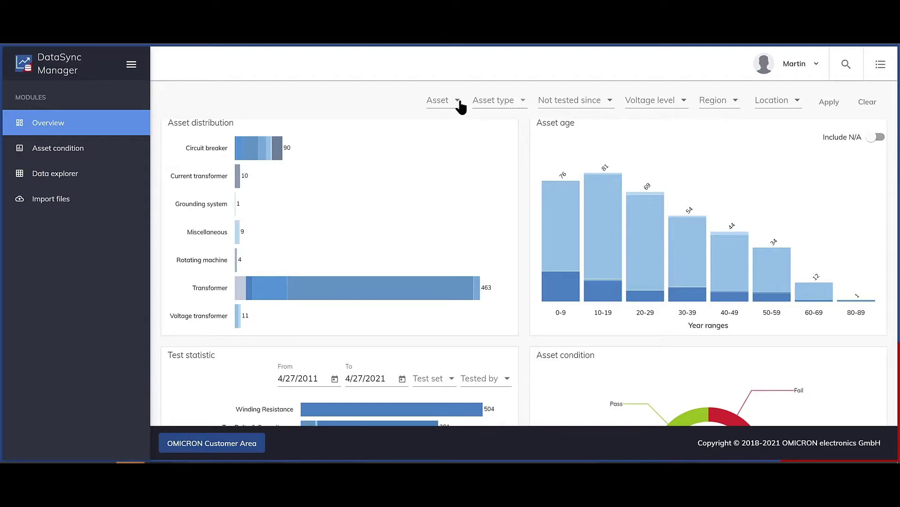
- Filter the Overview dashboard to the Circuit breaker asset category
left_click(459, 102)
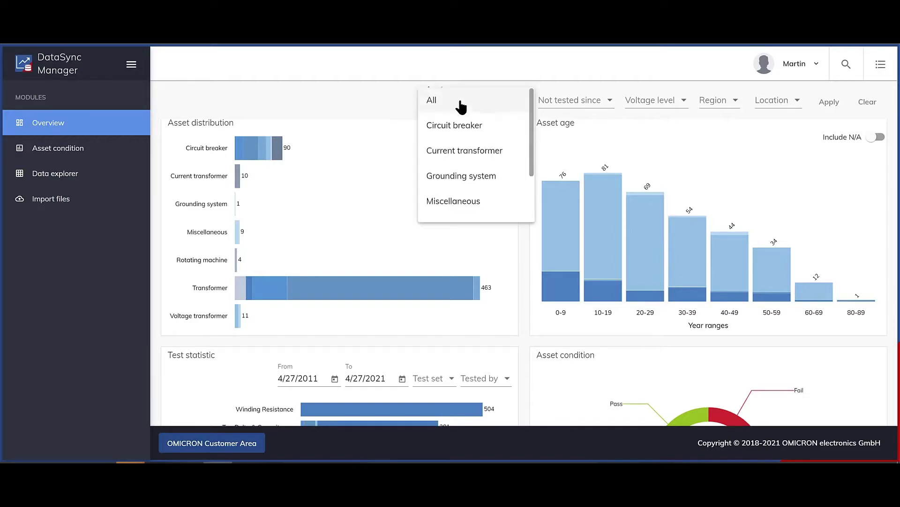
left_click(454, 126)
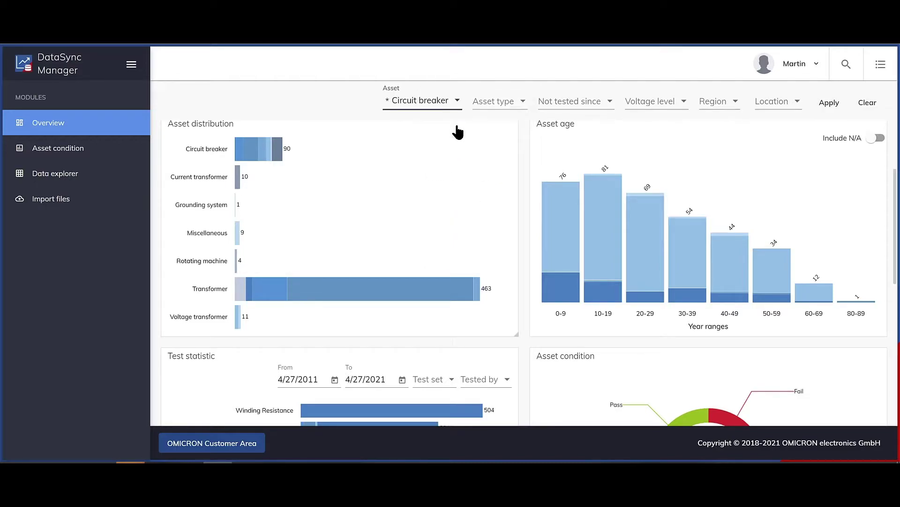
left_click(831, 105)
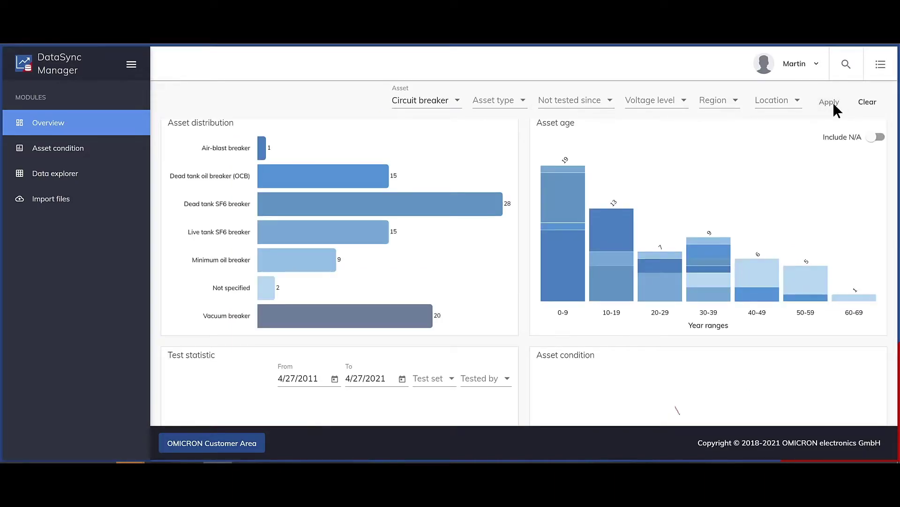
- Review the breaker type, not-tested-since and voltage level filters, keeping not-tested-since at All
left_click(523, 104)
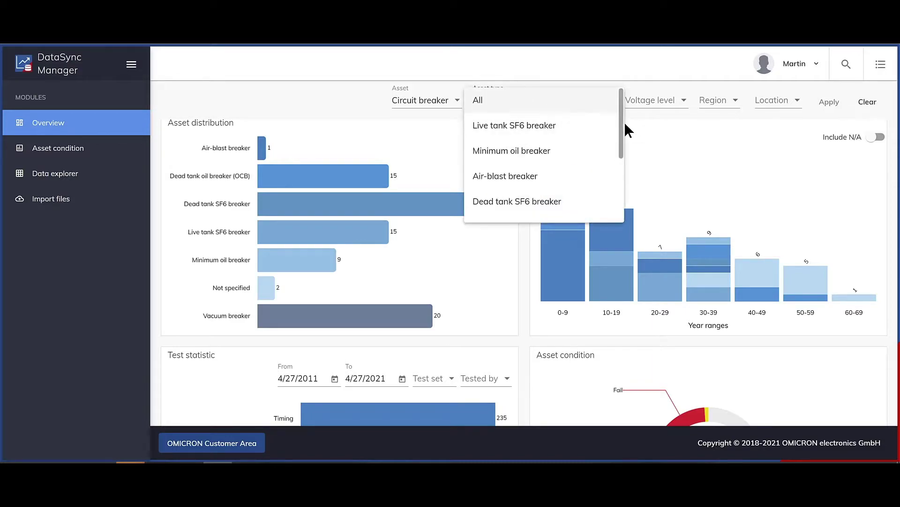
mouse_move(619, 123)
left_mouse_down()
mouse_move(619, 193)
mouse_move(619, 111)
left_mouse_up()
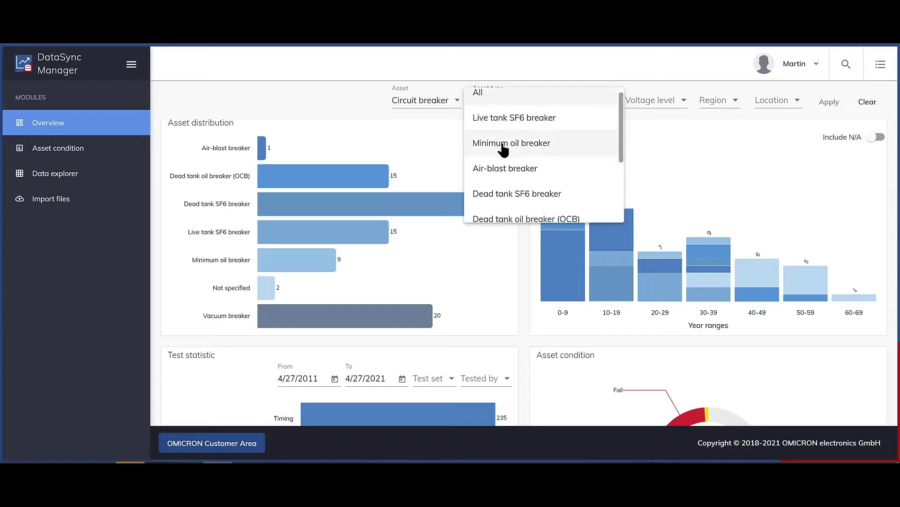
left_click(455, 136)
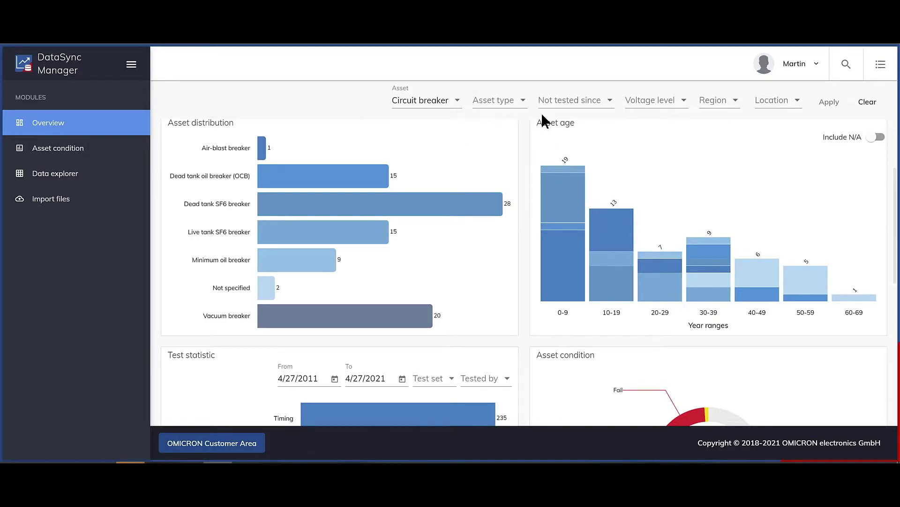
left_click(611, 103)
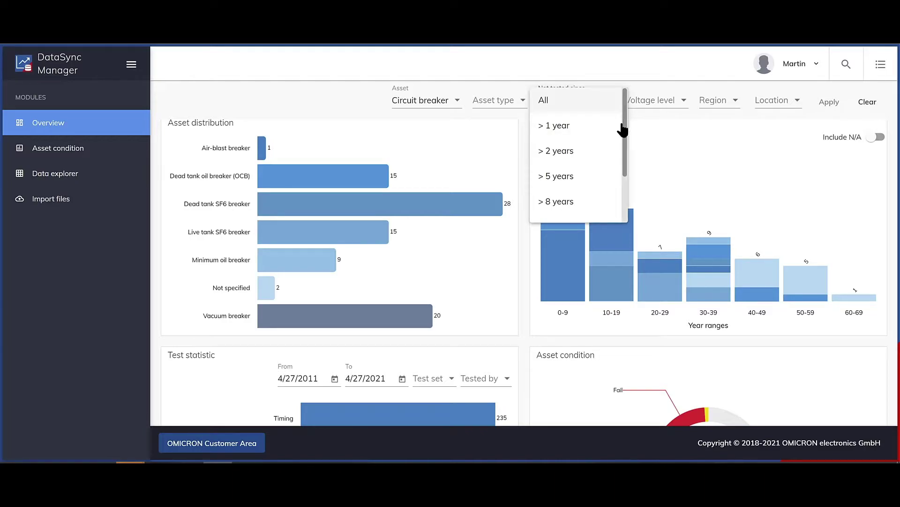
left_click(623, 131)
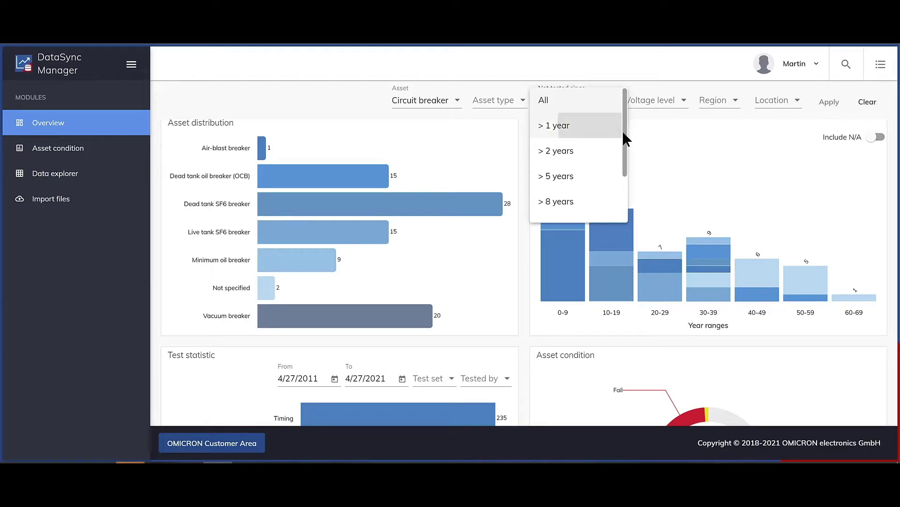
left_click(685, 103)
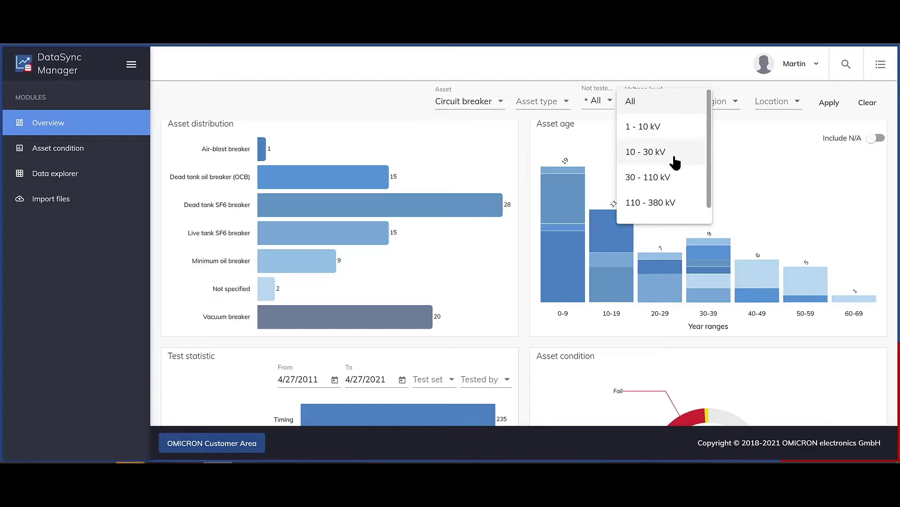
left_click(358, 50)
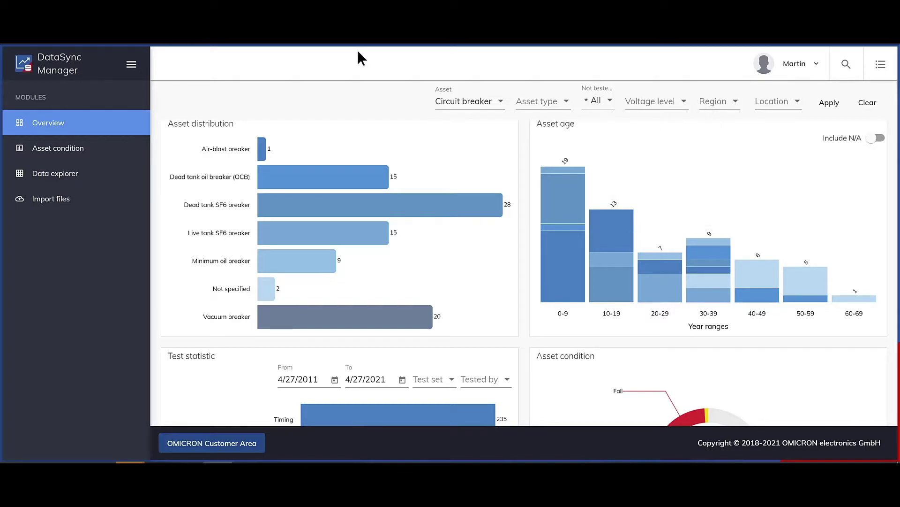
- Filter the Asset condition table by searching 'sample' and applying the Sample location filter
left_click(43, 151)
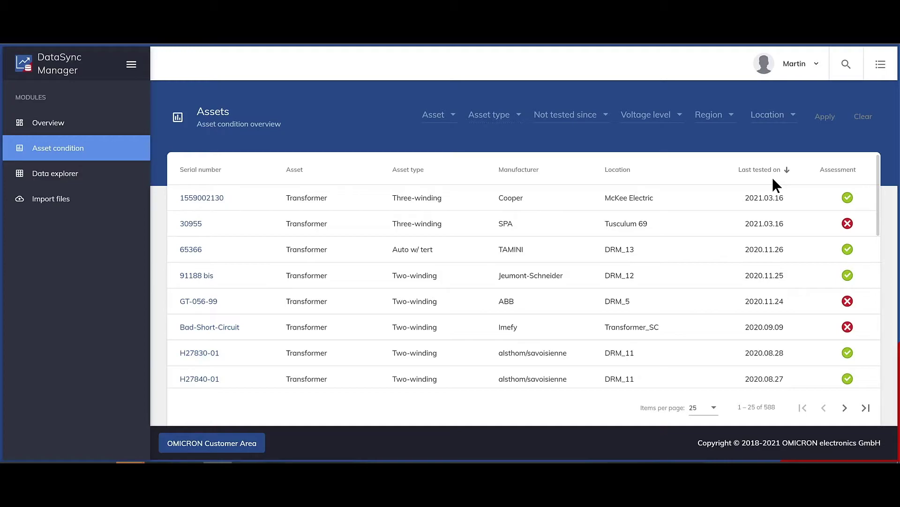
left_click(794, 117)
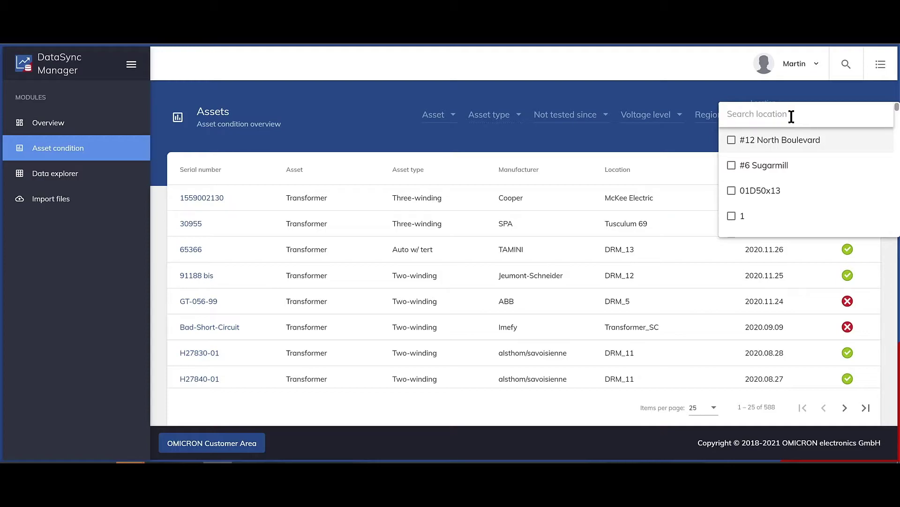
type("sample")
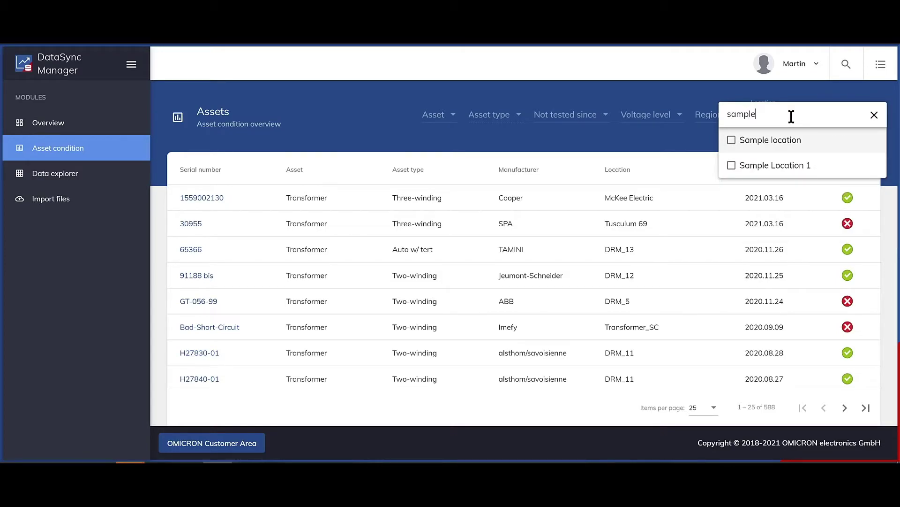
left_click(731, 140)
left_click(707, 140)
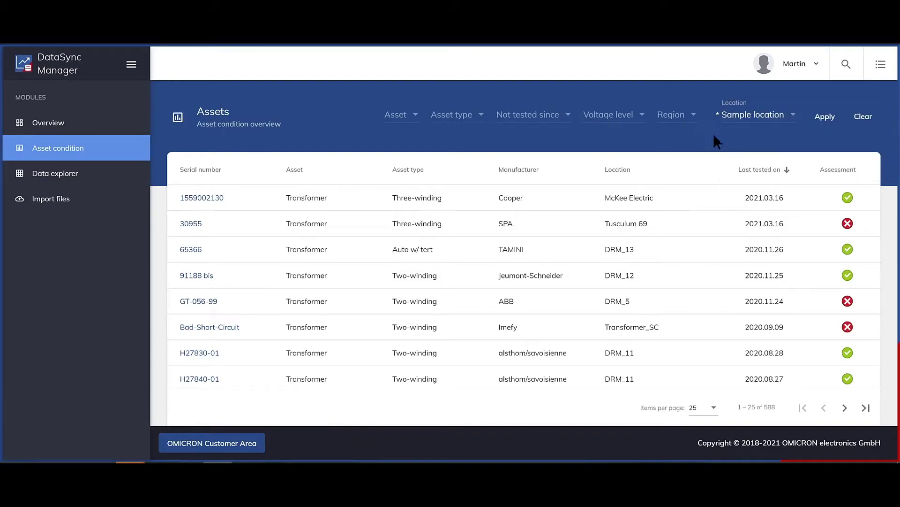
left_click(821, 118)
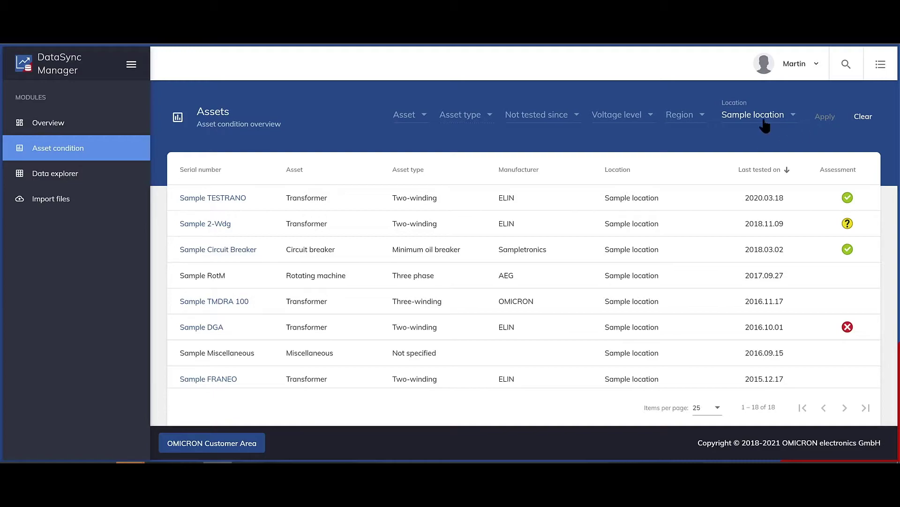
left_click(203, 198)
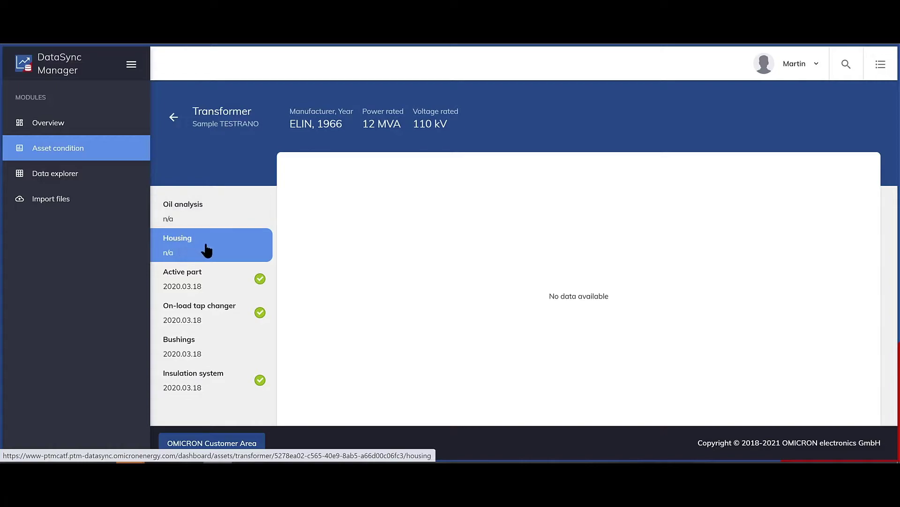
left_click(206, 280)
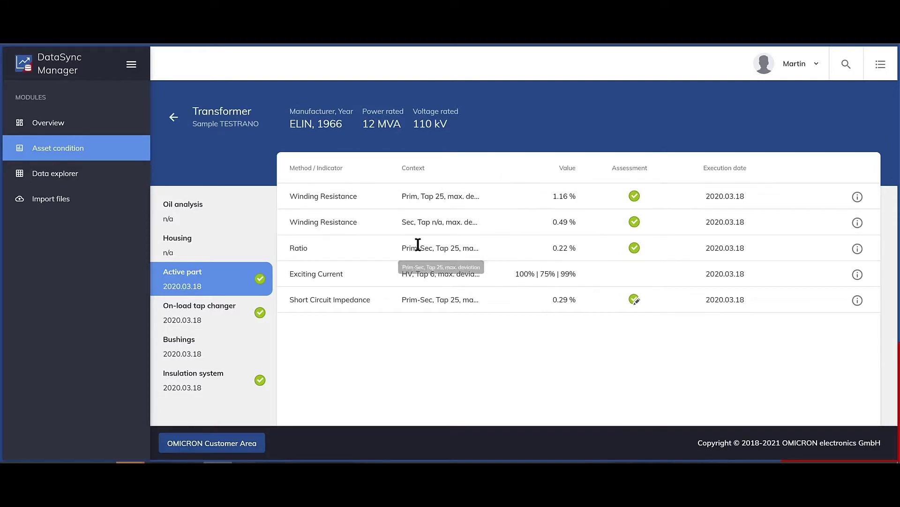
left_click(193, 378)
left_click(174, 118)
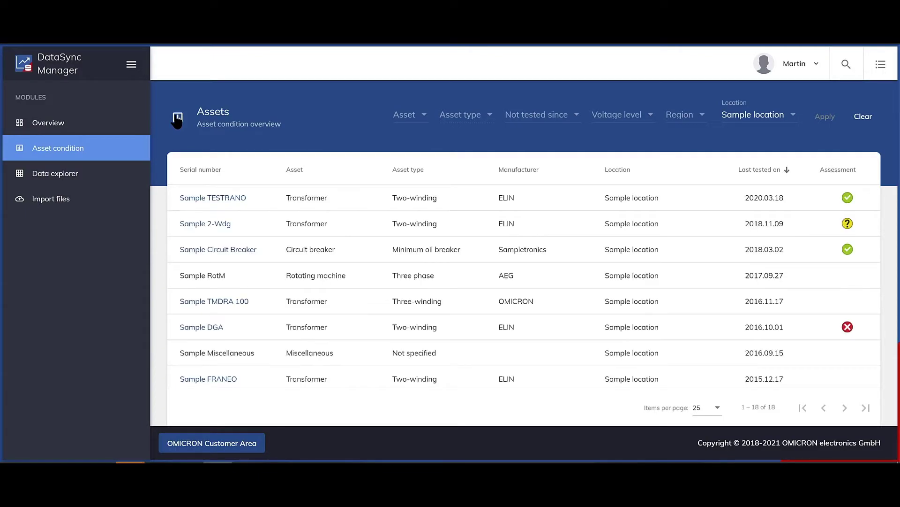
- Open the Sample Circuit Breaker's Main contact characteristic results
left_click(221, 251)
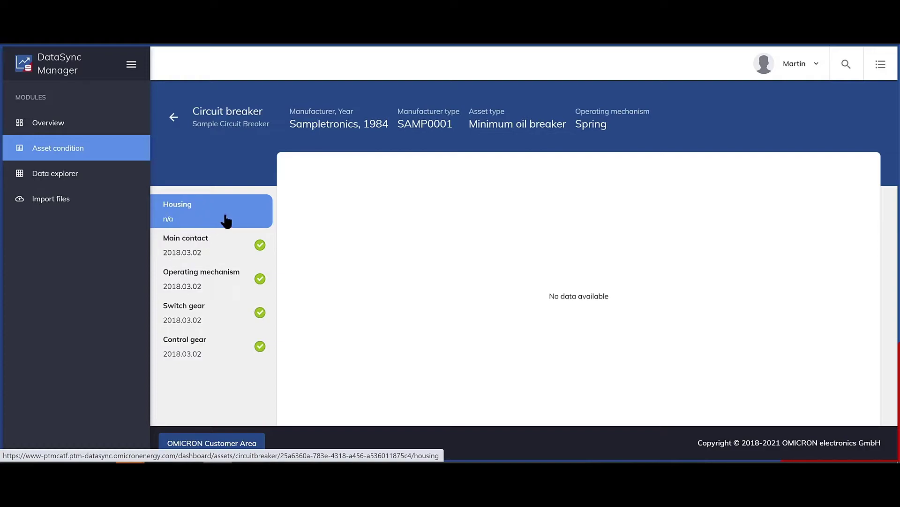
left_click(208, 254)
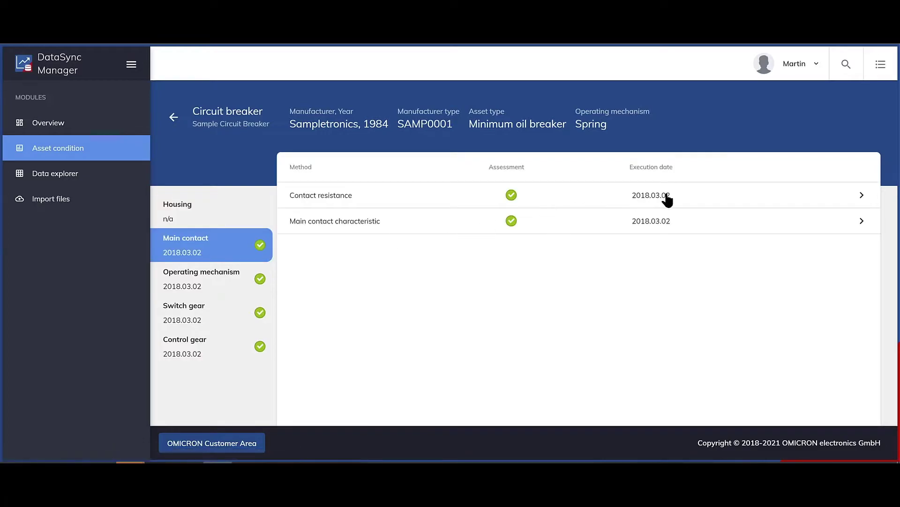
left_click(862, 221)
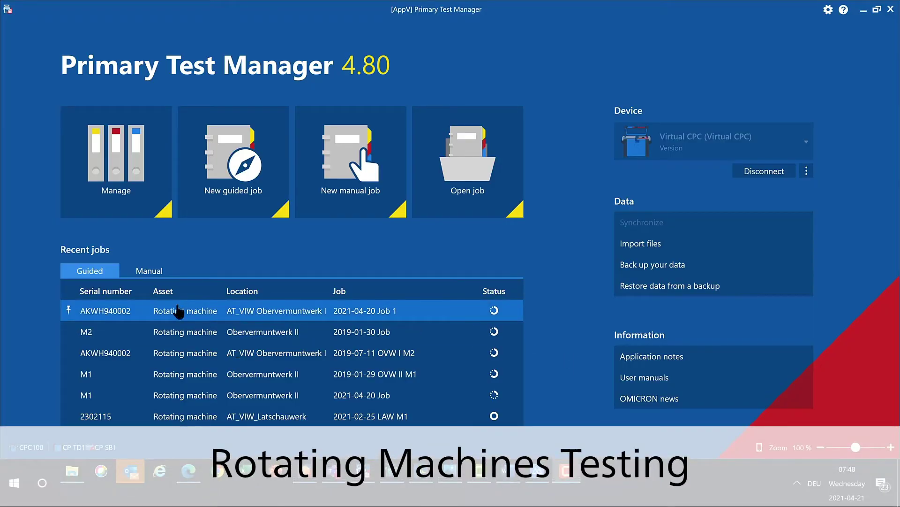
- Open the most recent rotating machine job's Partial Discharge HV Source test and its wiring diagram
left_click(178, 311)
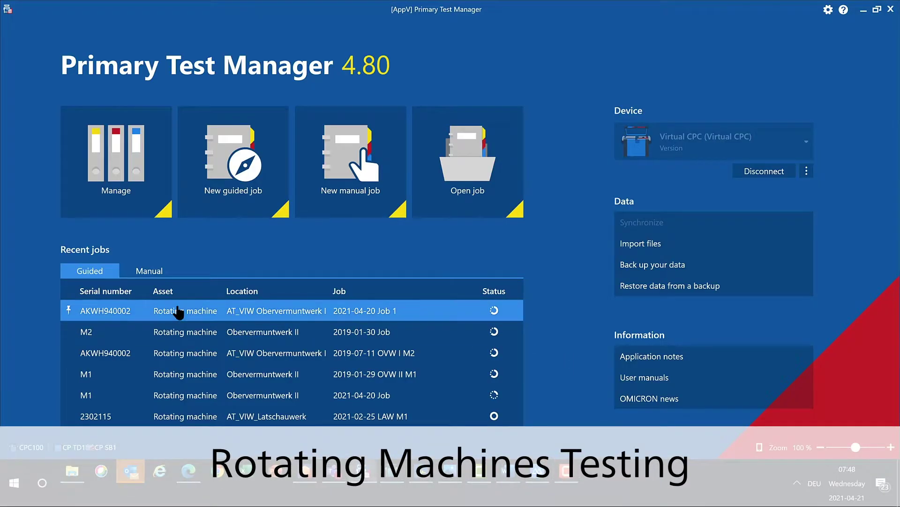
left_click(178, 311)
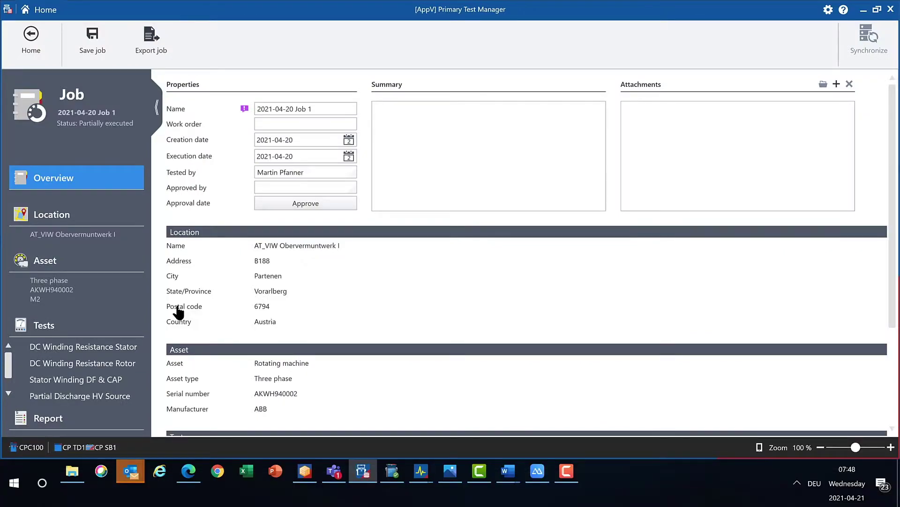
left_click(129, 396)
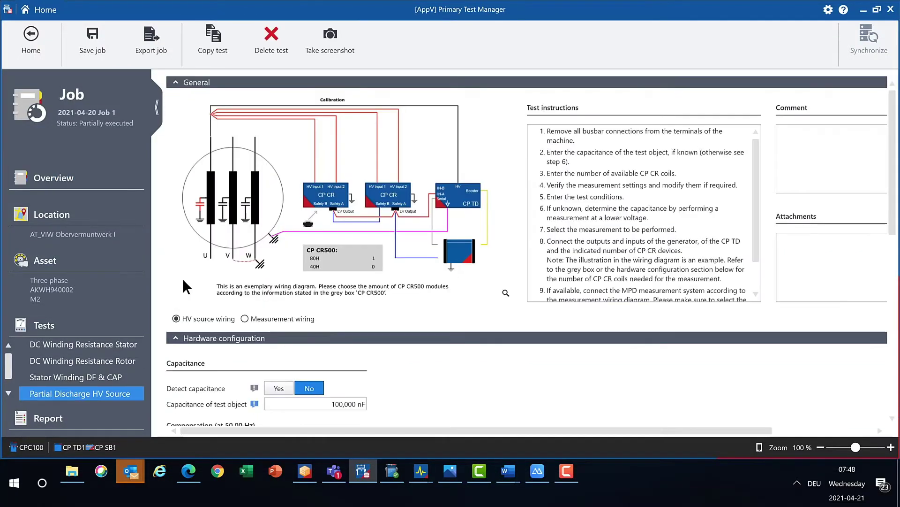
left_click(244, 319)
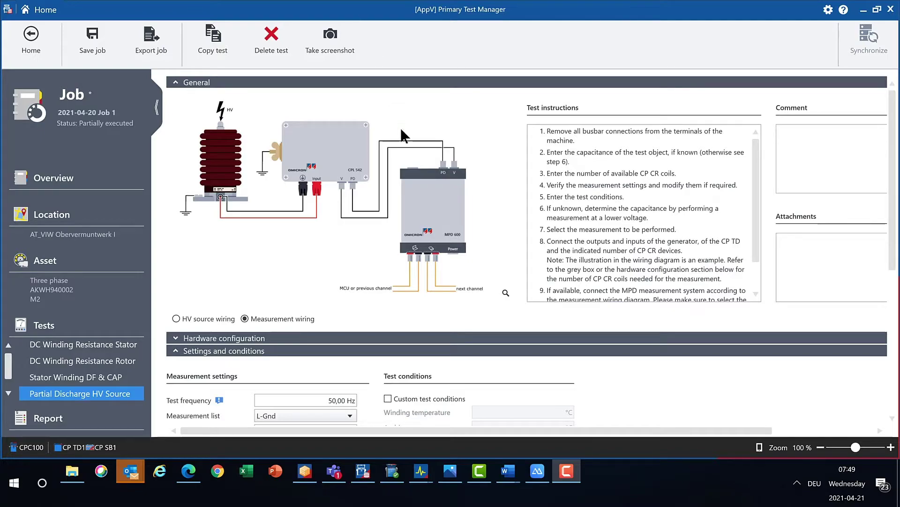
- Set the PD results source to MPD Suite and pick the coupling unit
scroll(390, 145, "down", 3)
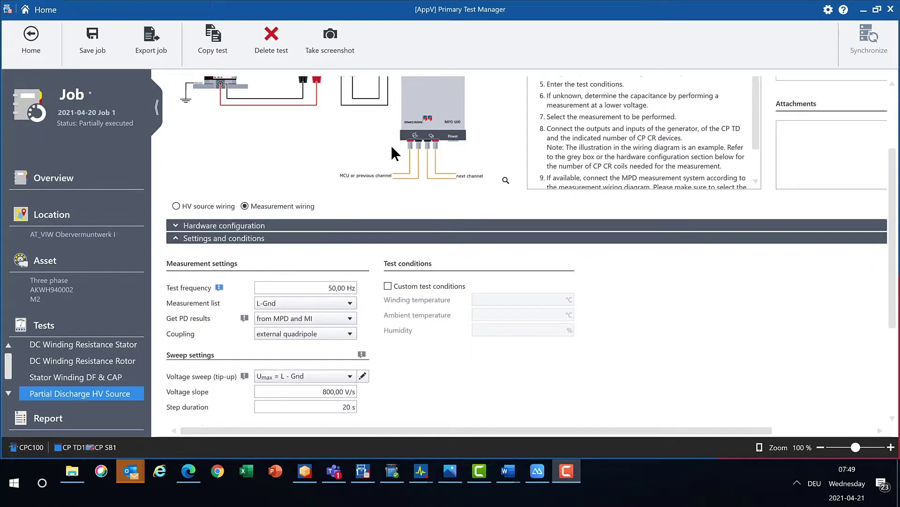
left_click(348, 317)
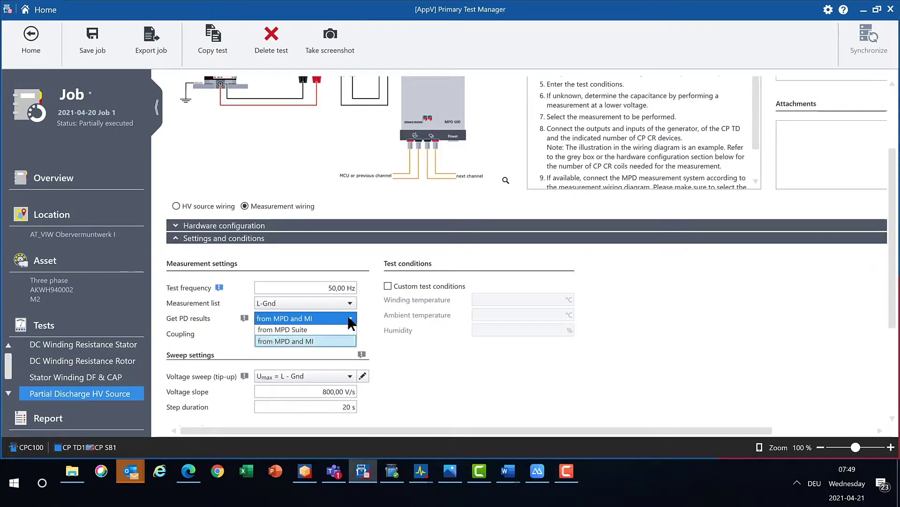
left_click(300, 339)
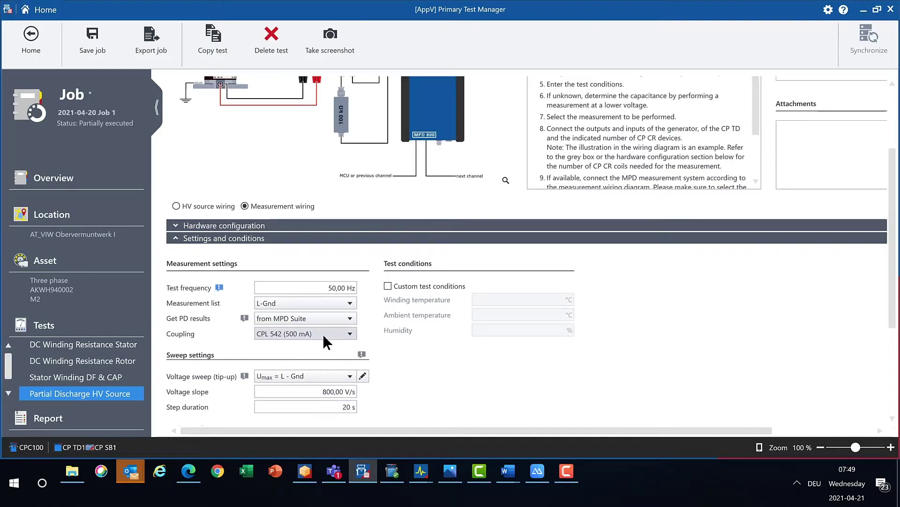
left_click(322, 334)
left_click(286, 362)
scroll(259, 171, "up", 3)
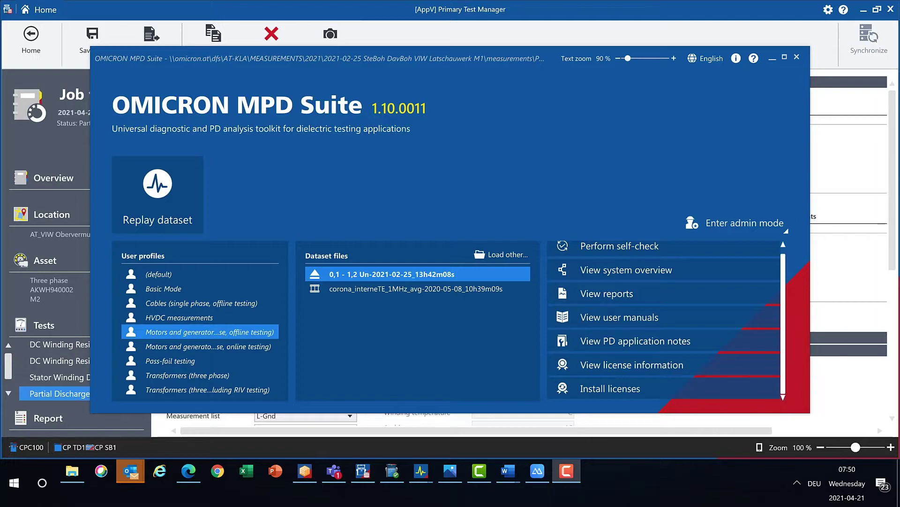
- View the measurement system overview in MPD Suite
left_click(600, 269)
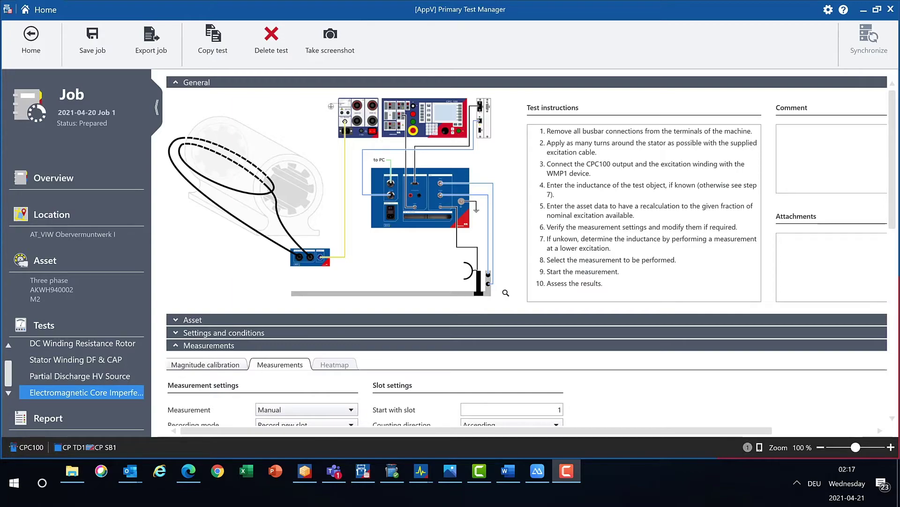
scroll(279, 181, "down", 5)
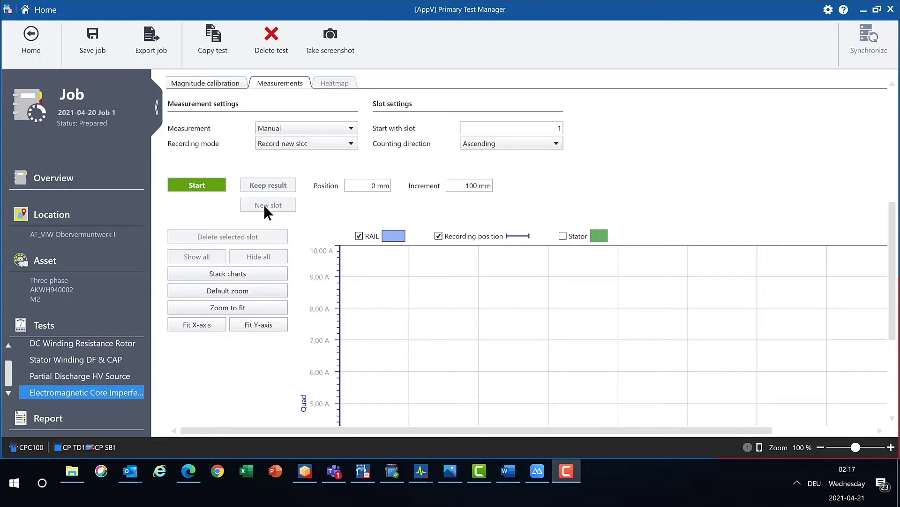
- Start the core imperfection measurement and show the mirrored PTMate phone app
left_click(191, 183)
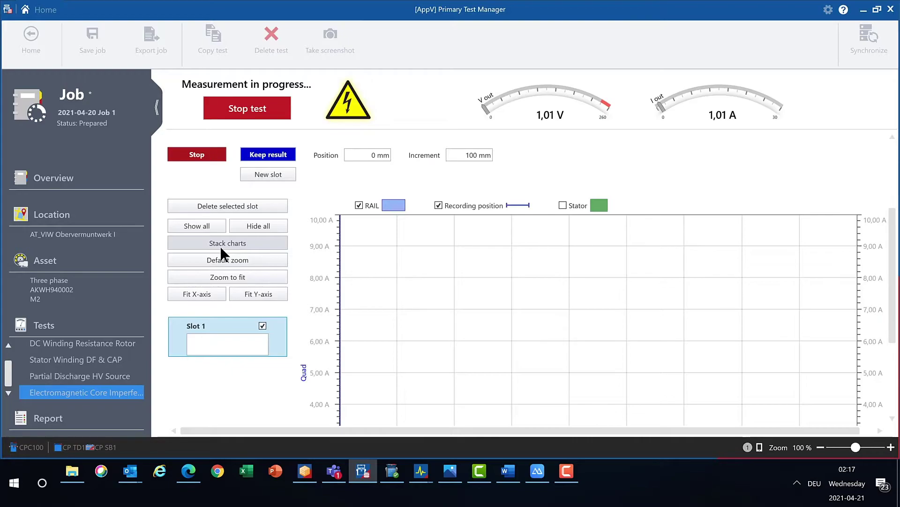
left_click(538, 472)
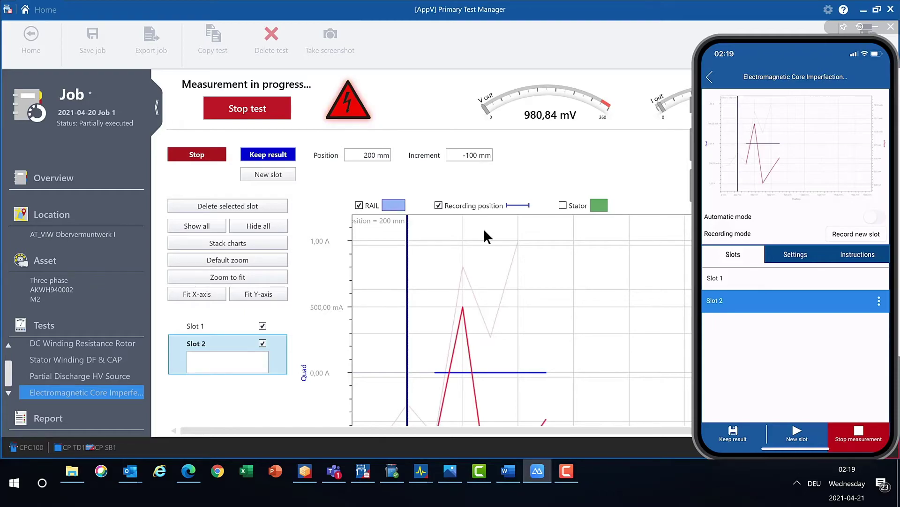
- Hide the phone mirror, view the CPC push-button photo, and keep the current slot's result
left_click(540, 475)
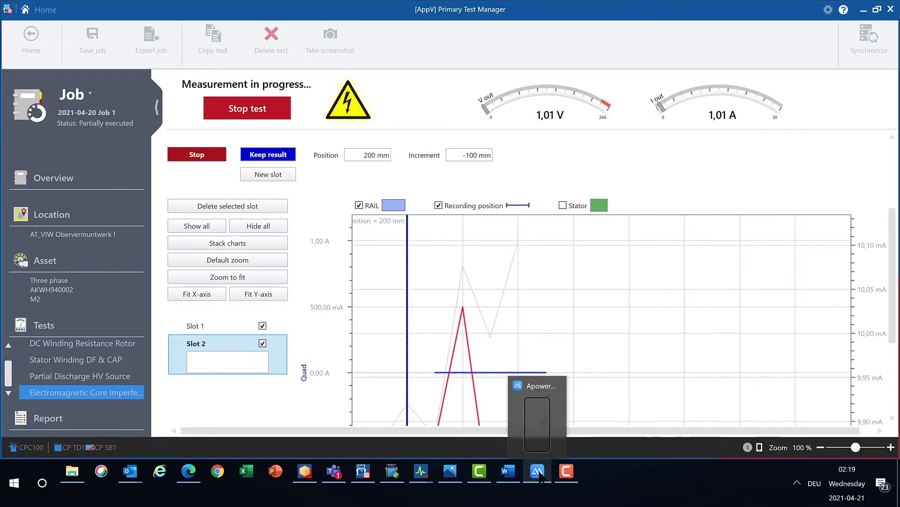
left_click(450, 471)
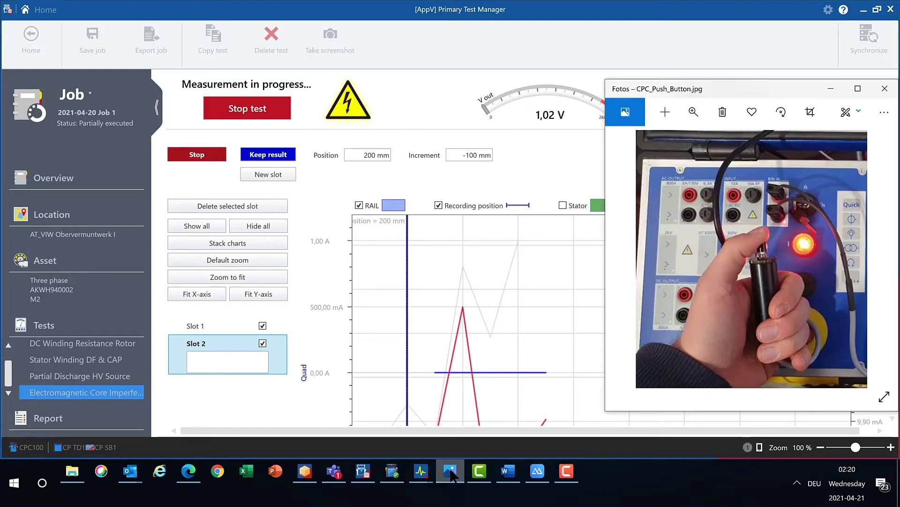
left_click(263, 155)
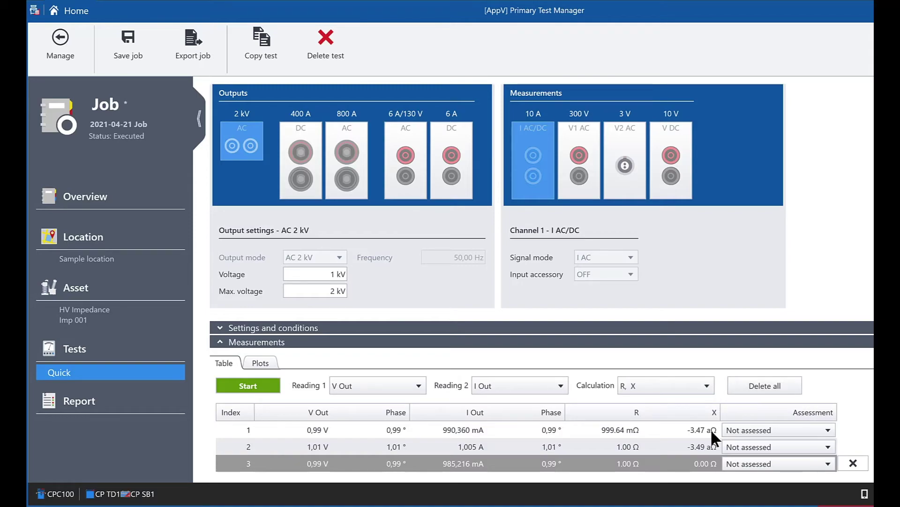
- Set Manual pass as the assessment for measurements 1, 2 and 3 of the Quick test
left_click(826, 428)
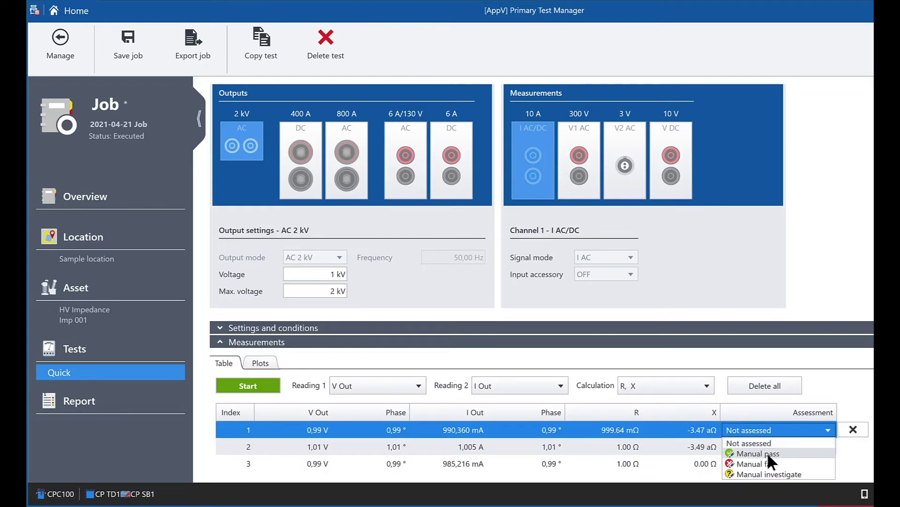
left_click(769, 453)
left_click(826, 446)
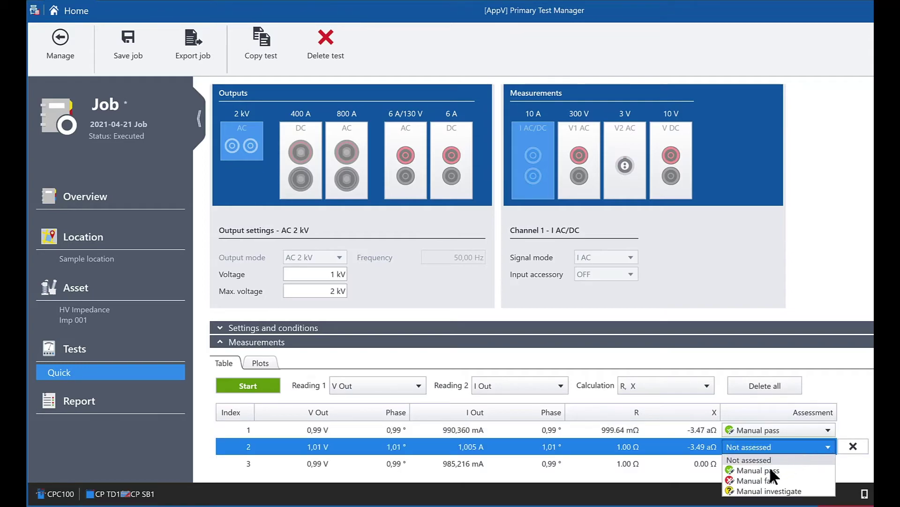
left_click(768, 469)
left_click(829, 462)
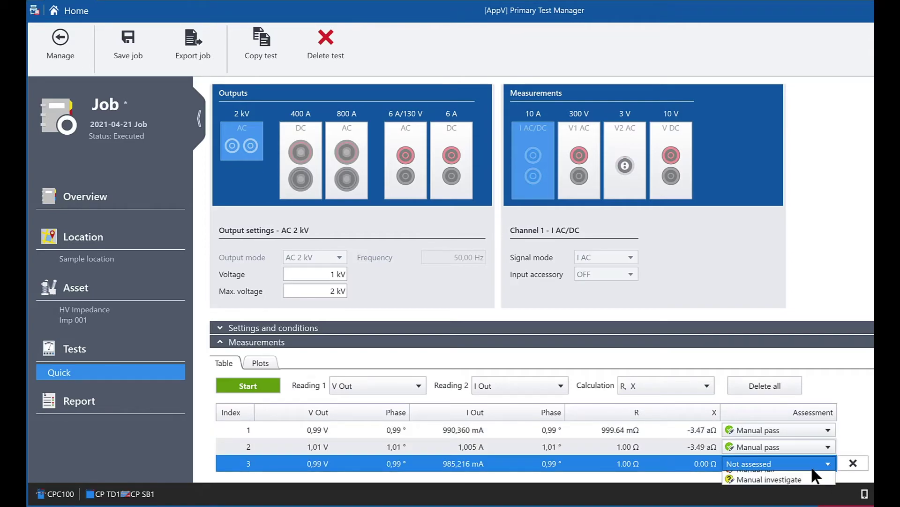
left_click(771, 487)
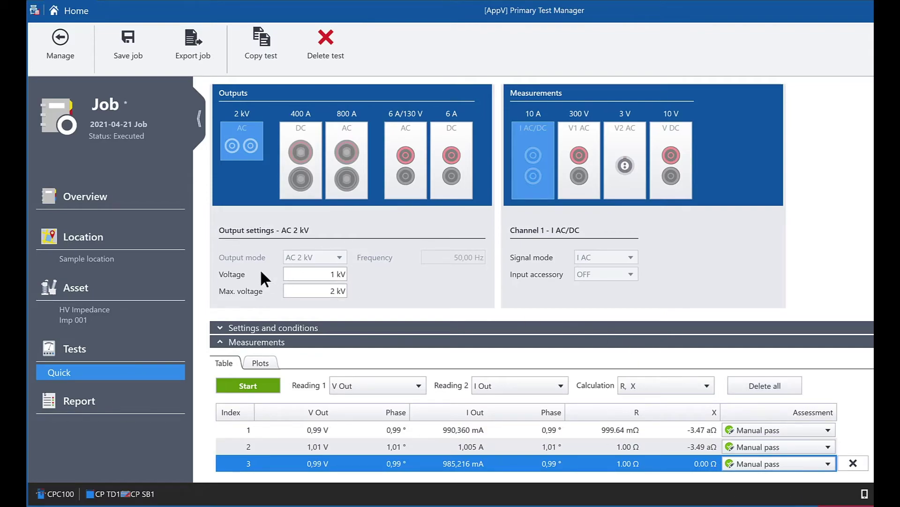
left_click(89, 195)
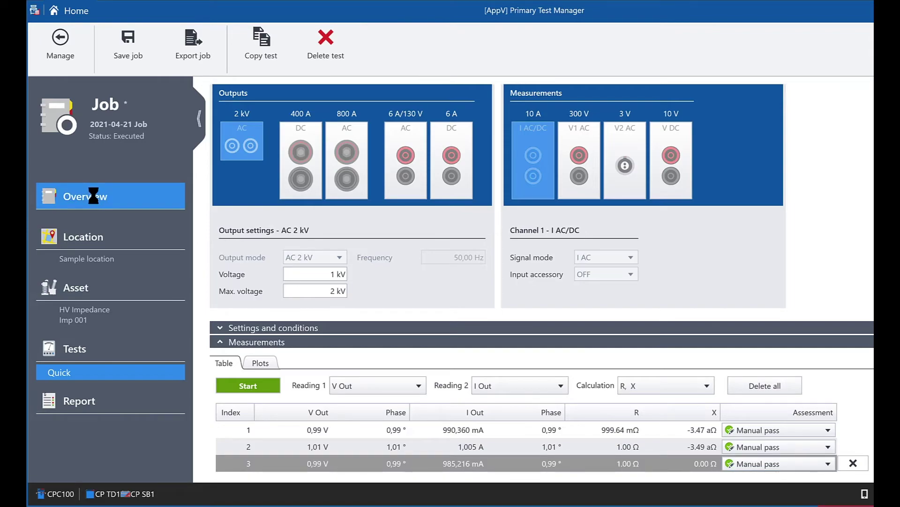
- Scroll to the Tests list and bring up the generated job report PDF in Foxit Phantom
scroll(321, 262, "down", 3)
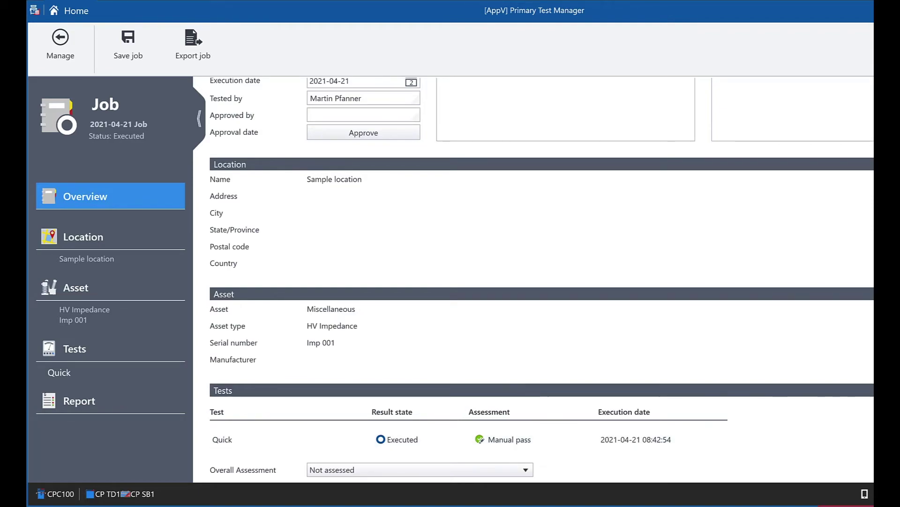
mouse_move(649, 503)
left_click(650, 466)
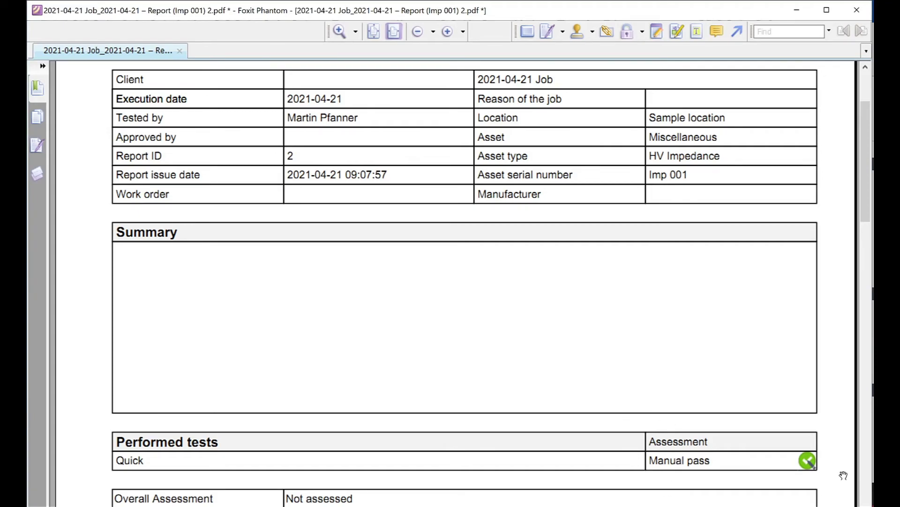
scroll(797, 365, "down", 6)
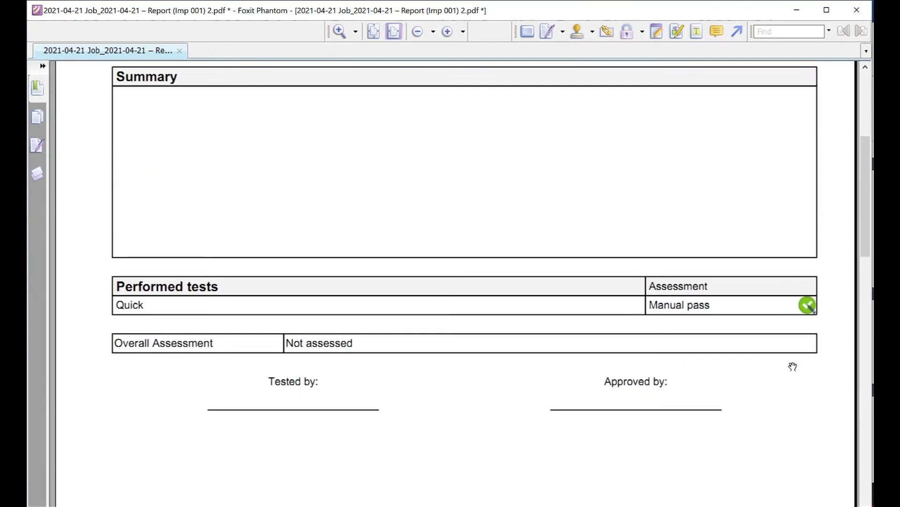
scroll(790, 369, "down", 10)
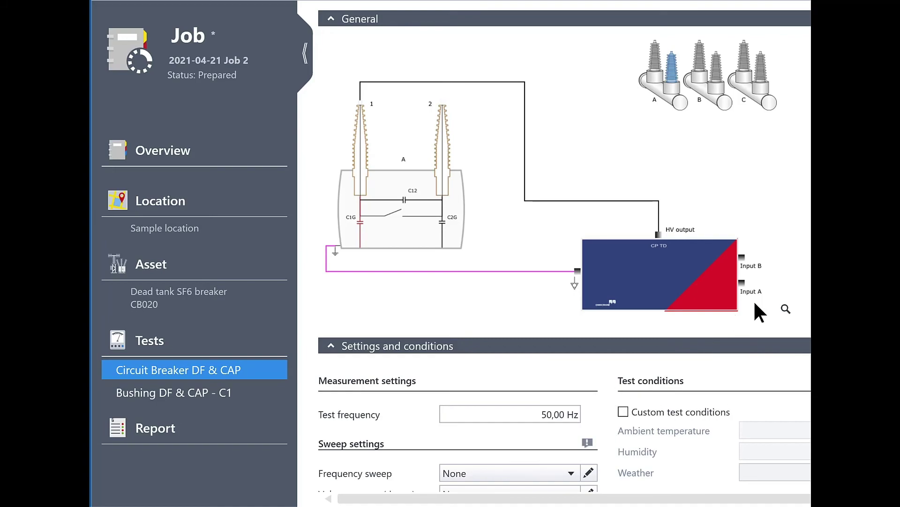
- Turn off the open loop check in the Circuit Breaker DF & CAP device settings
scroll(758, 308, "down", 3)
scroll(758, 314, "down", 2)
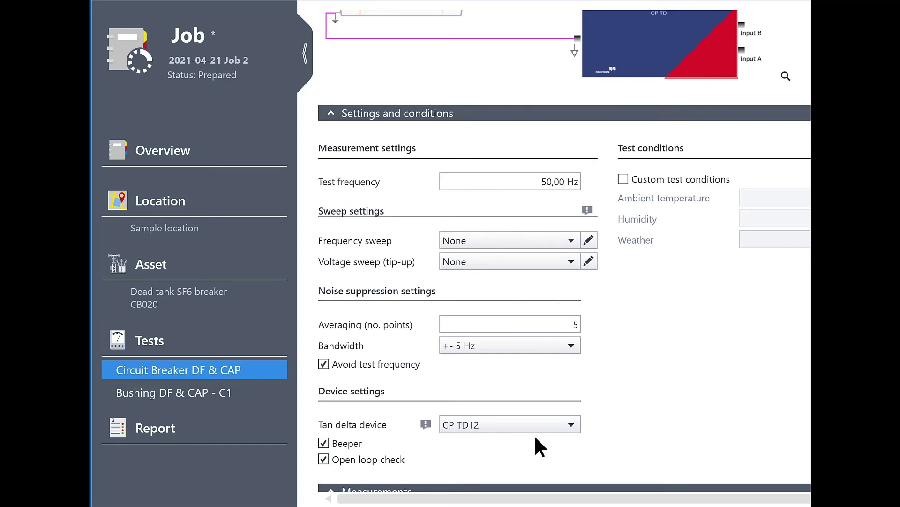
scroll(538, 442, "down", 1)
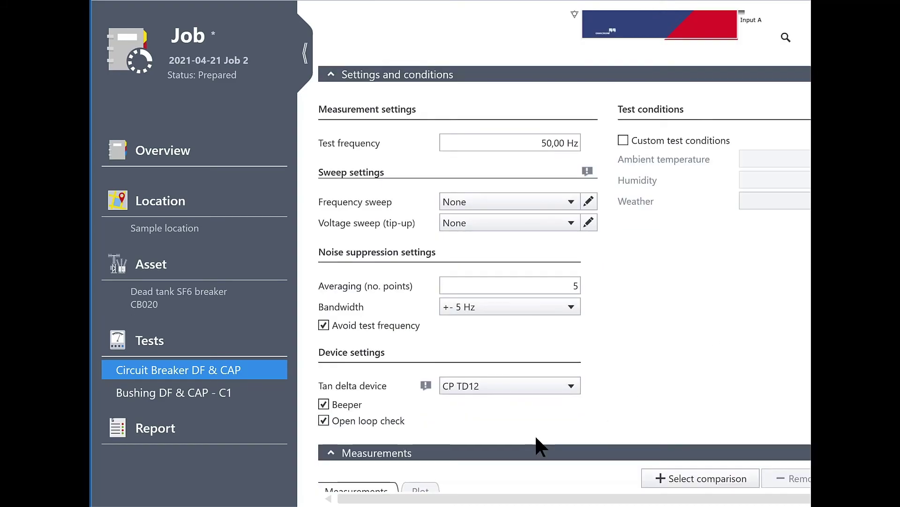
left_click(325, 420)
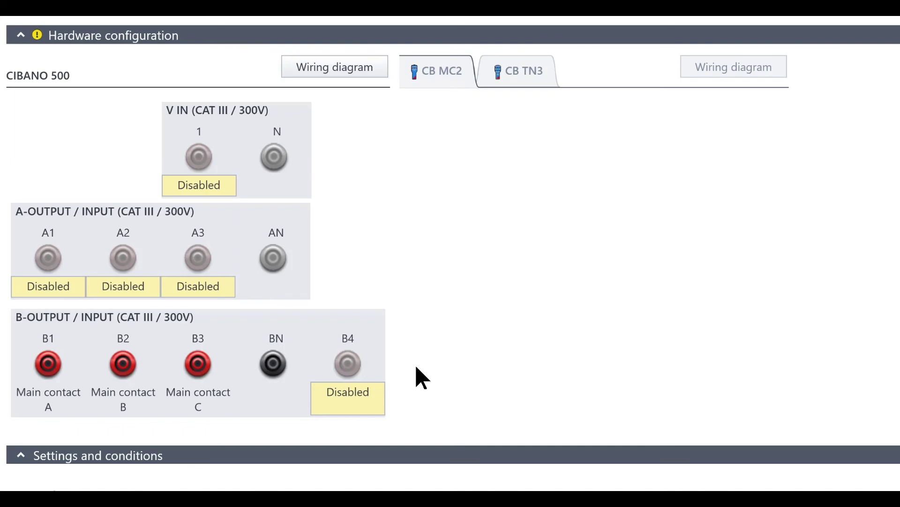
- Assign CIBANO 500 socket B4 to I clamp 4 as the Trip (Trigger) input
left_click(353, 369)
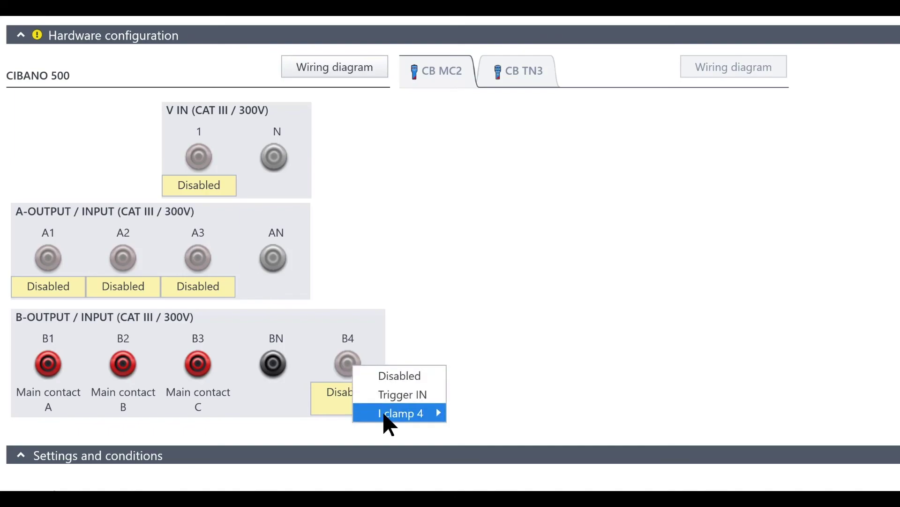
mouse_move(384, 415)
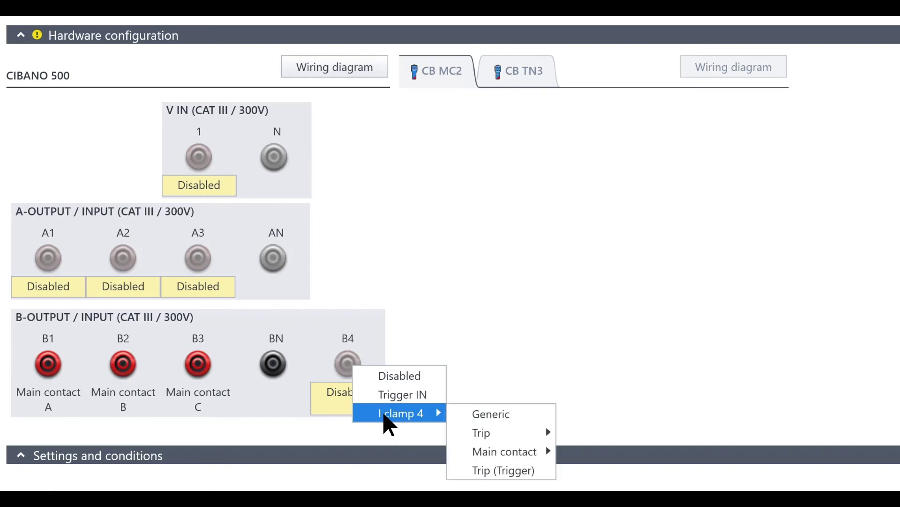
left_click(497, 469)
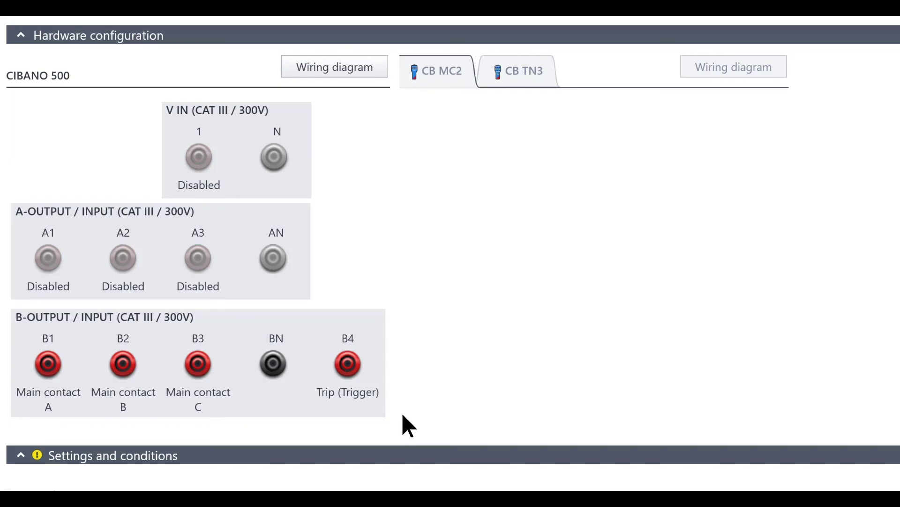
- Enter 10 in the B4 Trigger setting threshold, giving 10,000 A
scroll(403, 415, "down", 5)
scroll(403, 428, "down", 2)
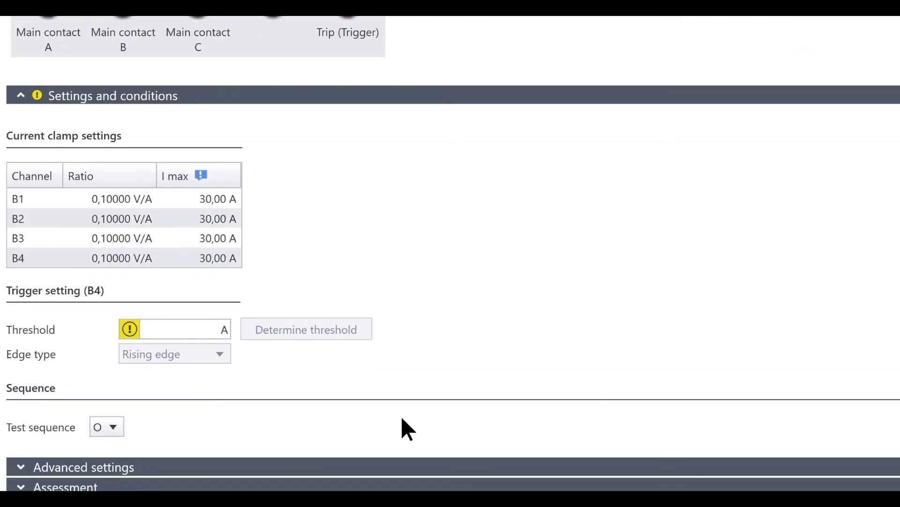
left_click(178, 329)
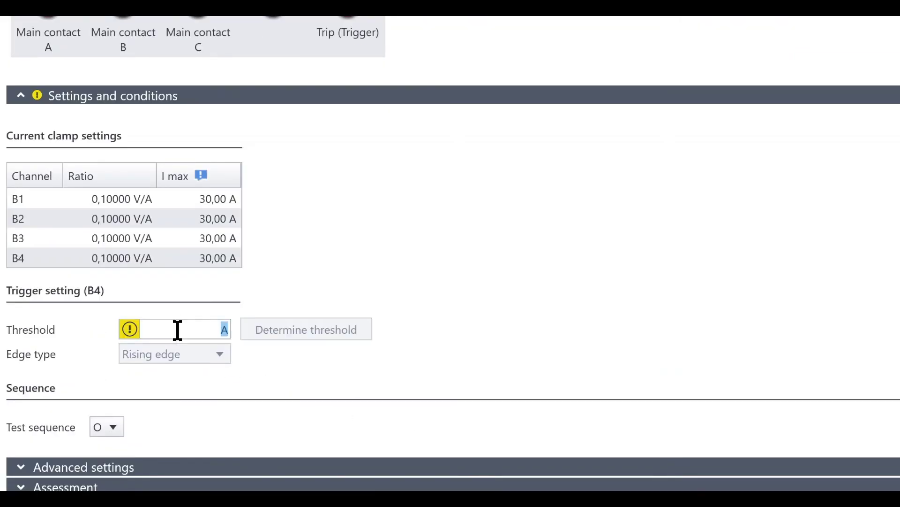
type("10")
key("Return")
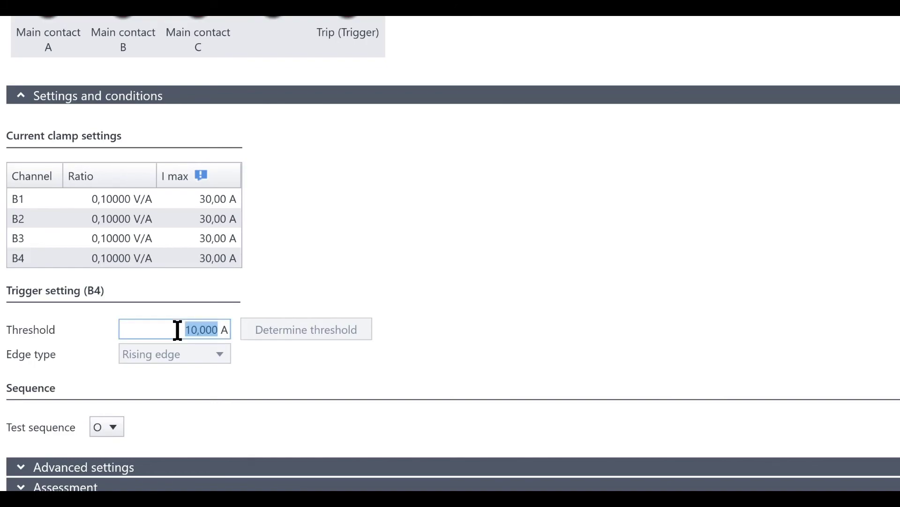